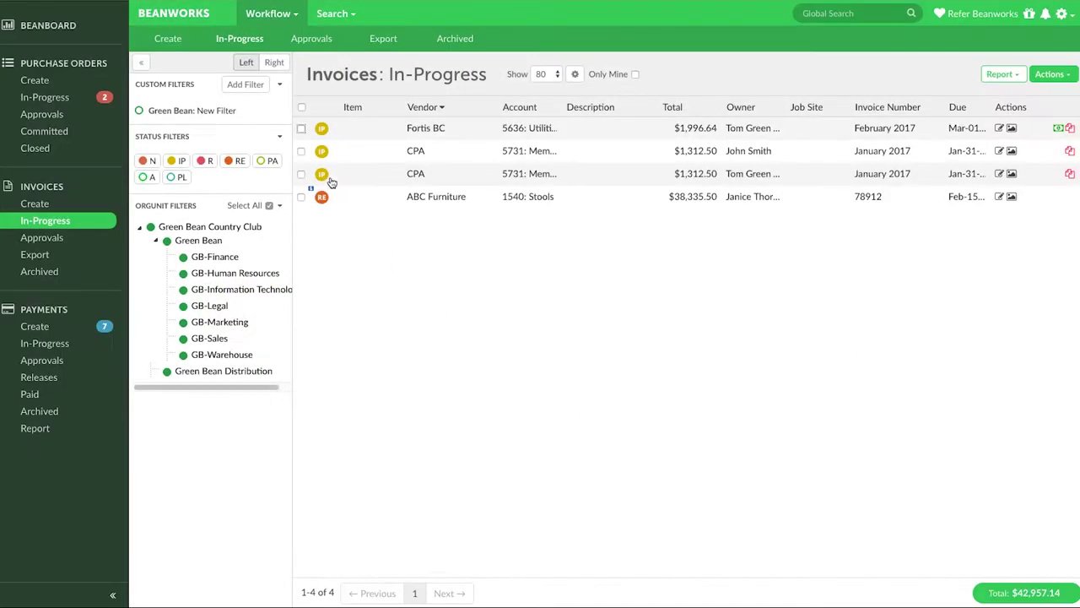
Step: Select the Fortis BC invoice and both CPA invoices and change their owner to the admin user
left_click(302, 129)
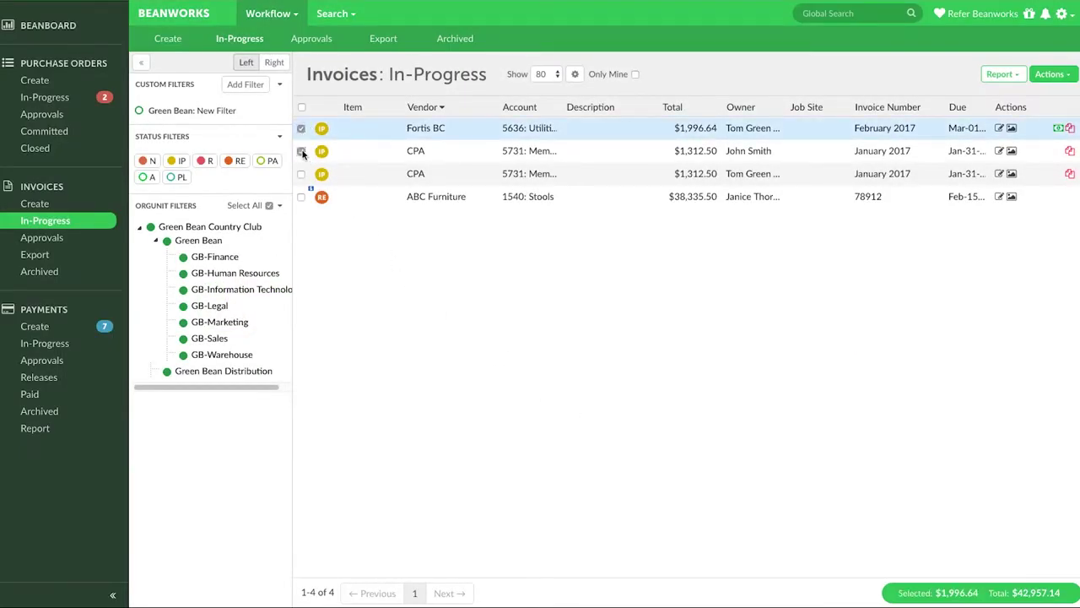
left_click(301, 151)
left_click(301, 174)
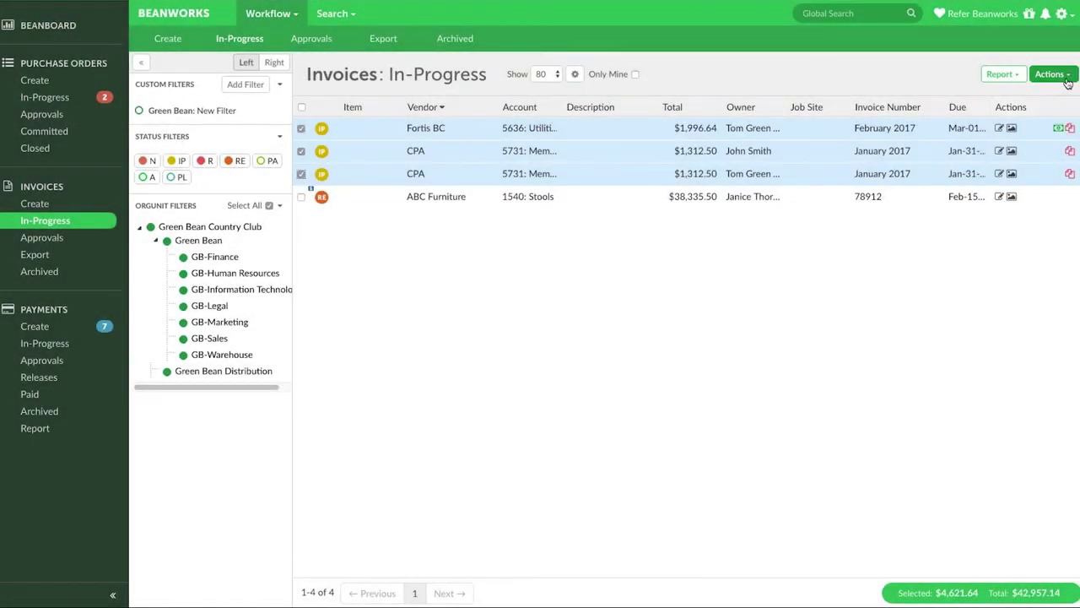
left_click(1068, 75)
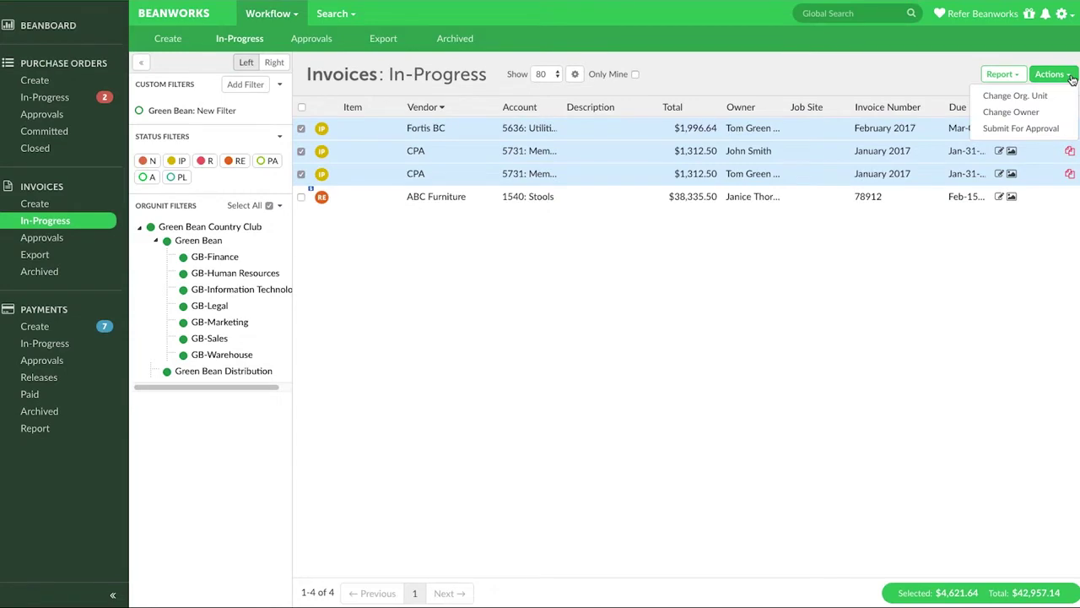
left_click(1044, 114)
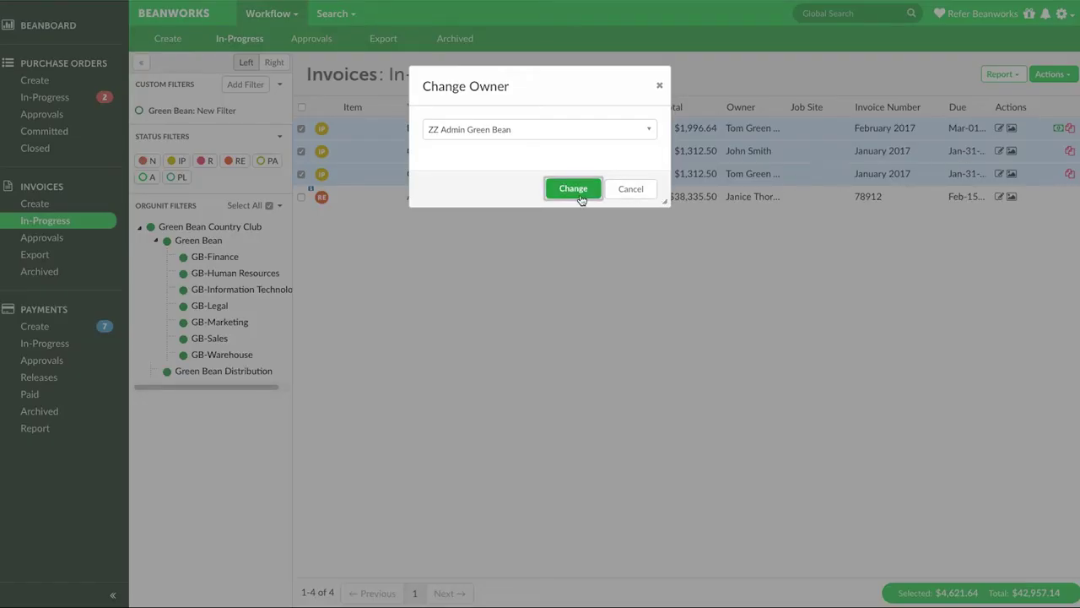
left_click(580, 191)
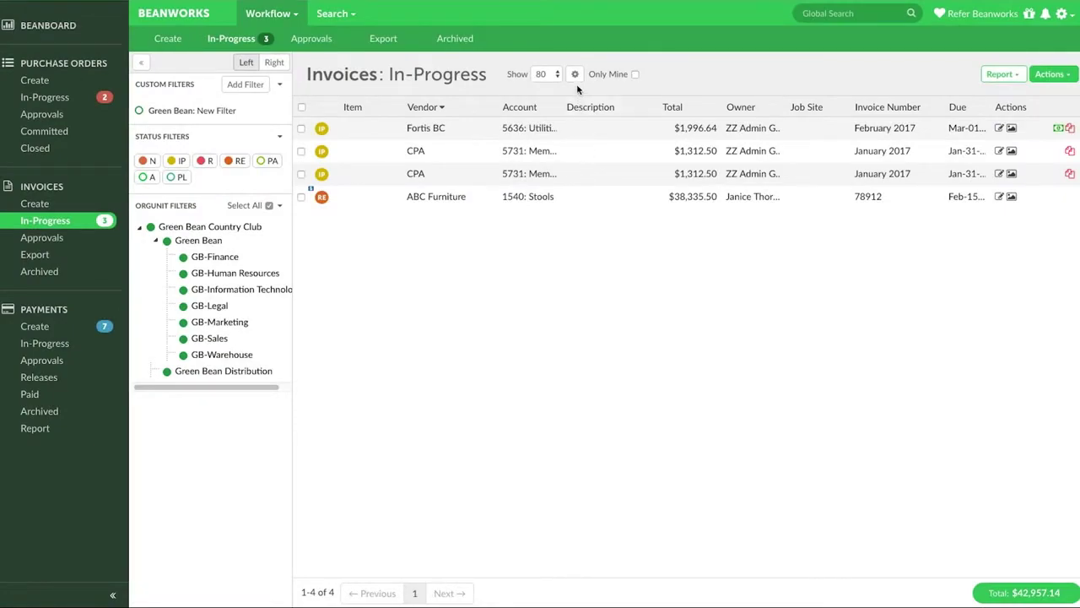
left_click(575, 75)
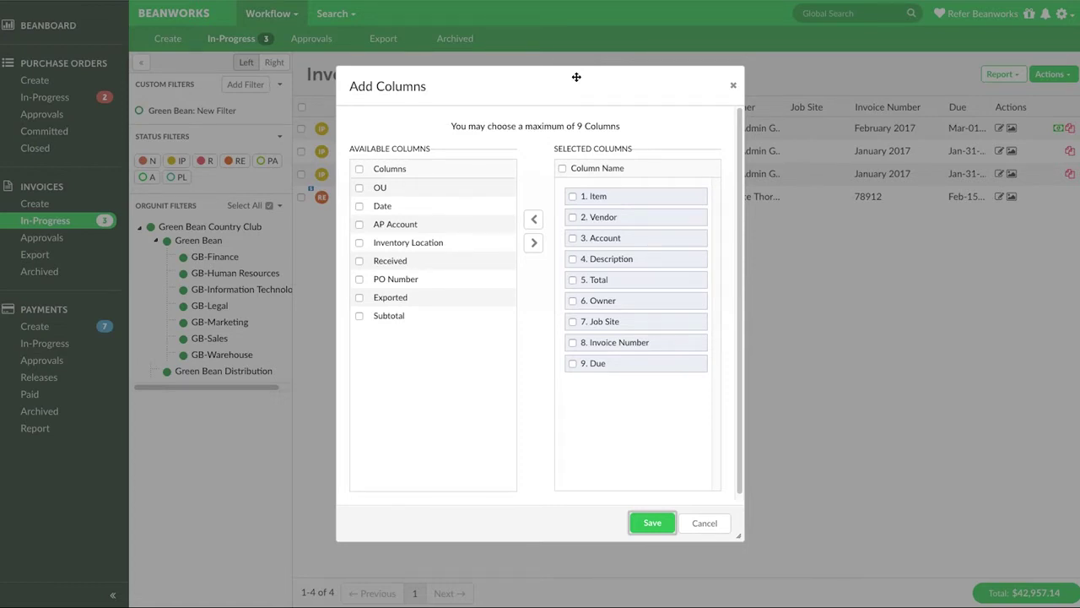
Step: Replace the Item and Job Site columns with Date and Received, move Date to second, and save
left_click(573, 196)
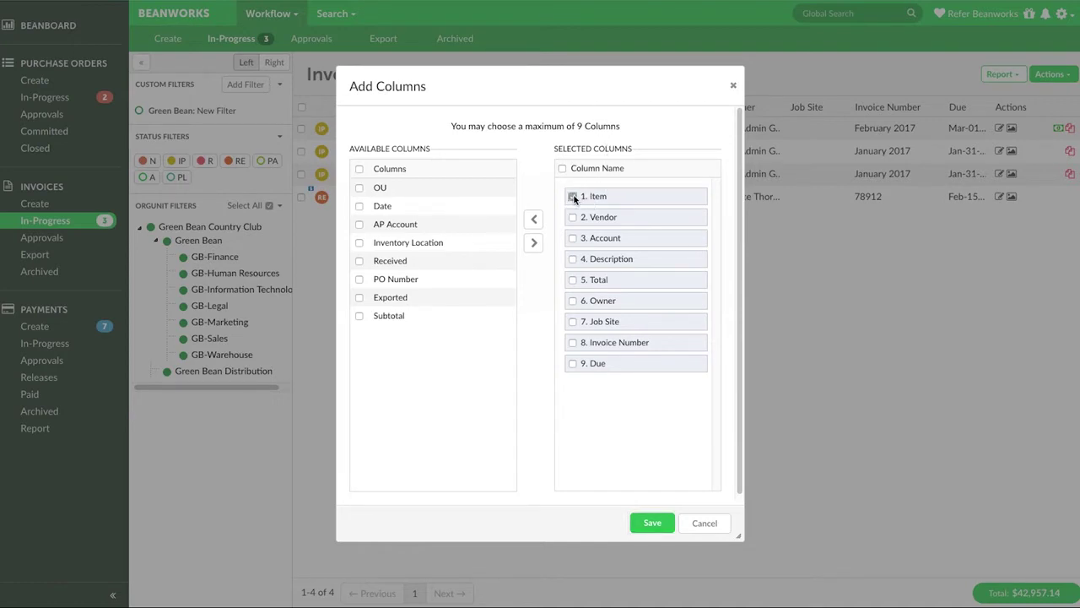
left_click(536, 223)
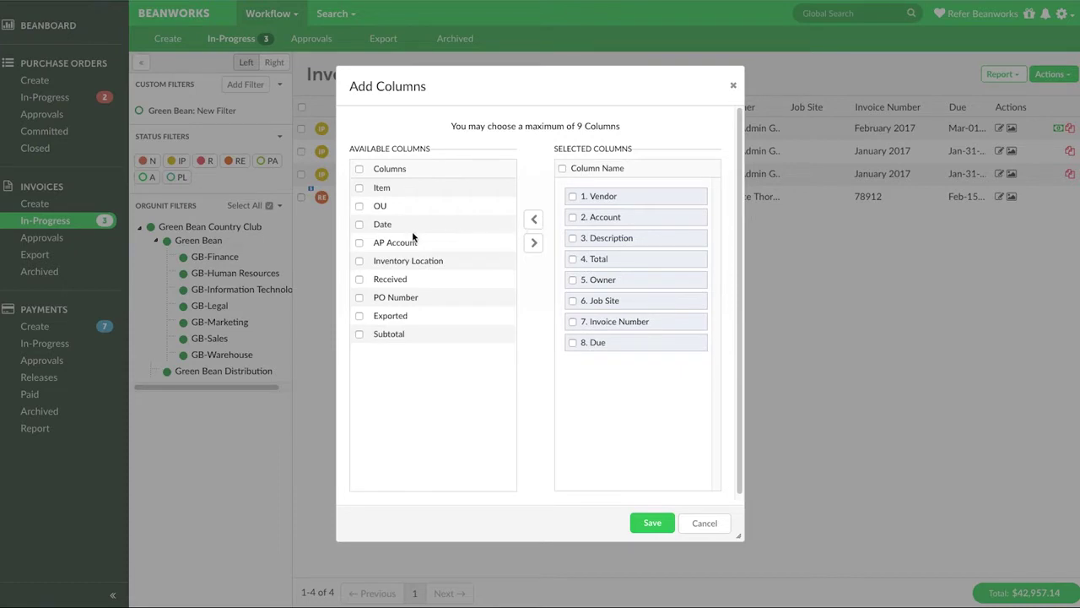
left_click(360, 226)
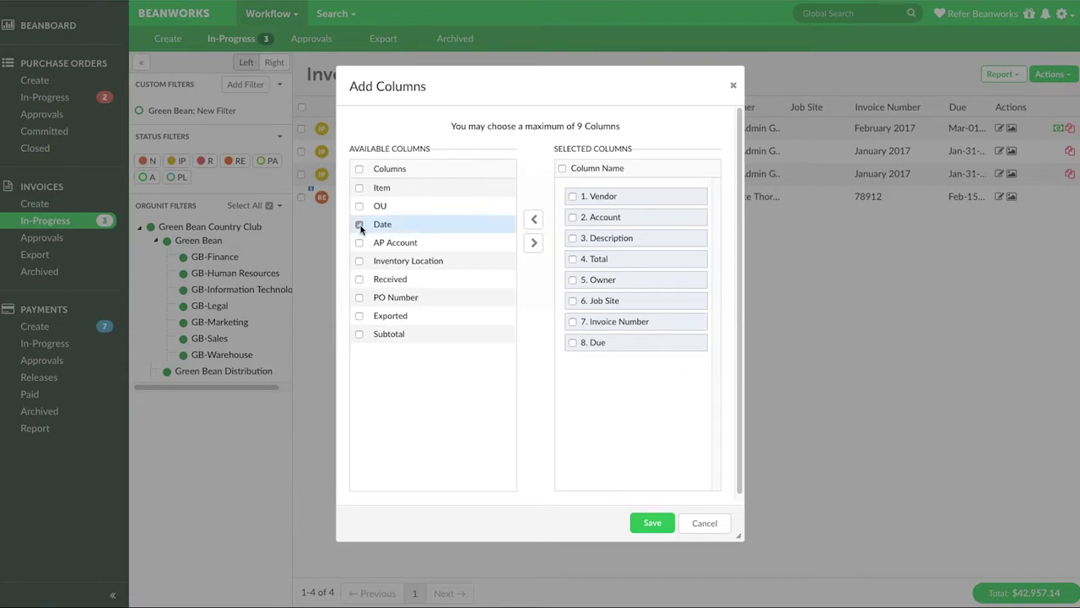
left_click(535, 244)
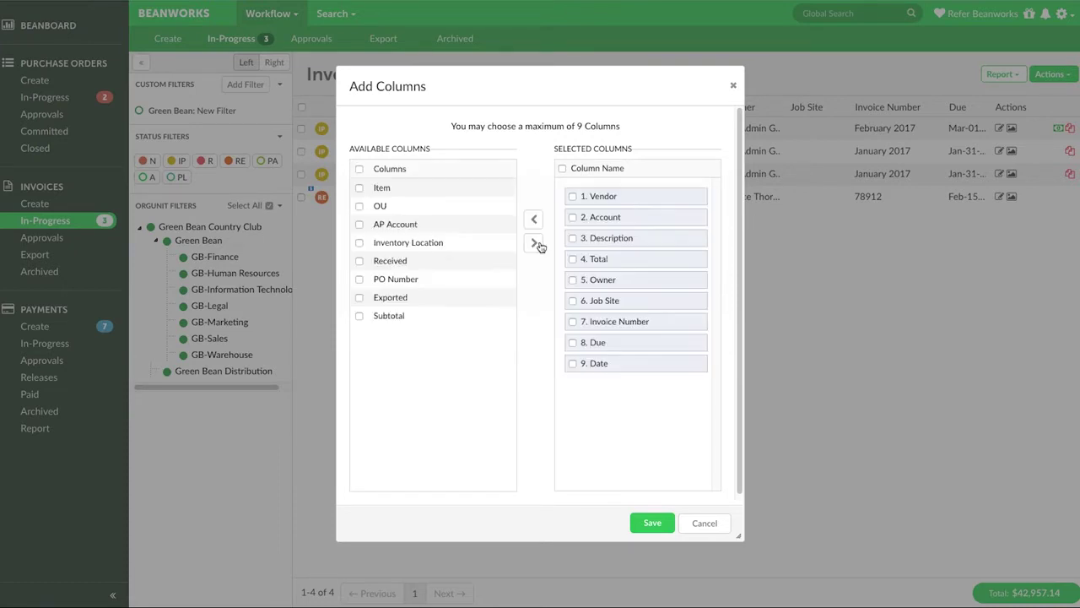
left_click(573, 300)
left_click(533, 219)
left_click(360, 280)
left_click(535, 243)
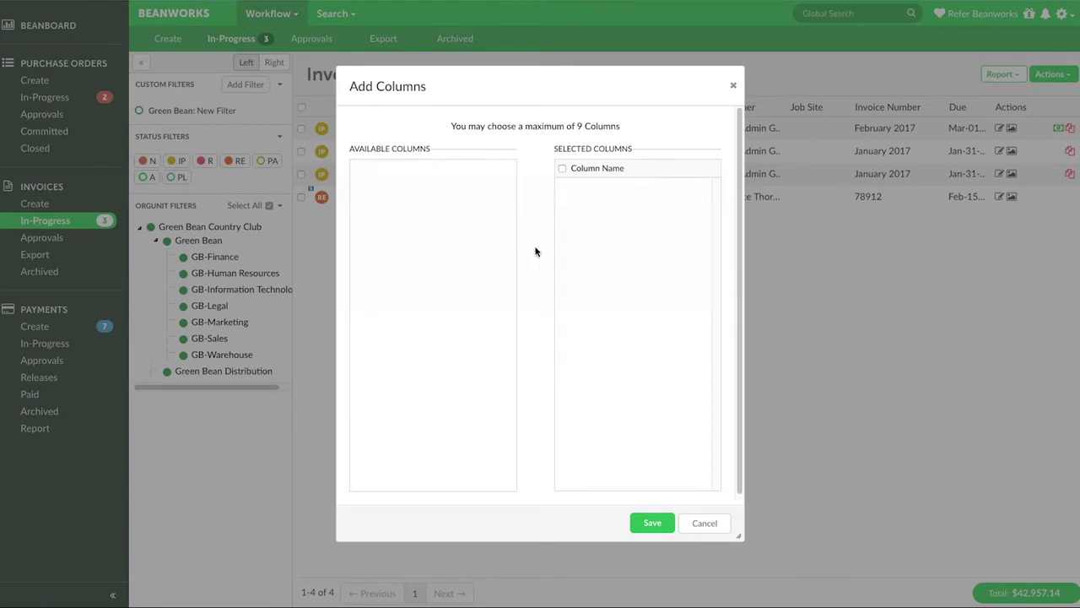
left_click_drag(605, 342, 599, 286)
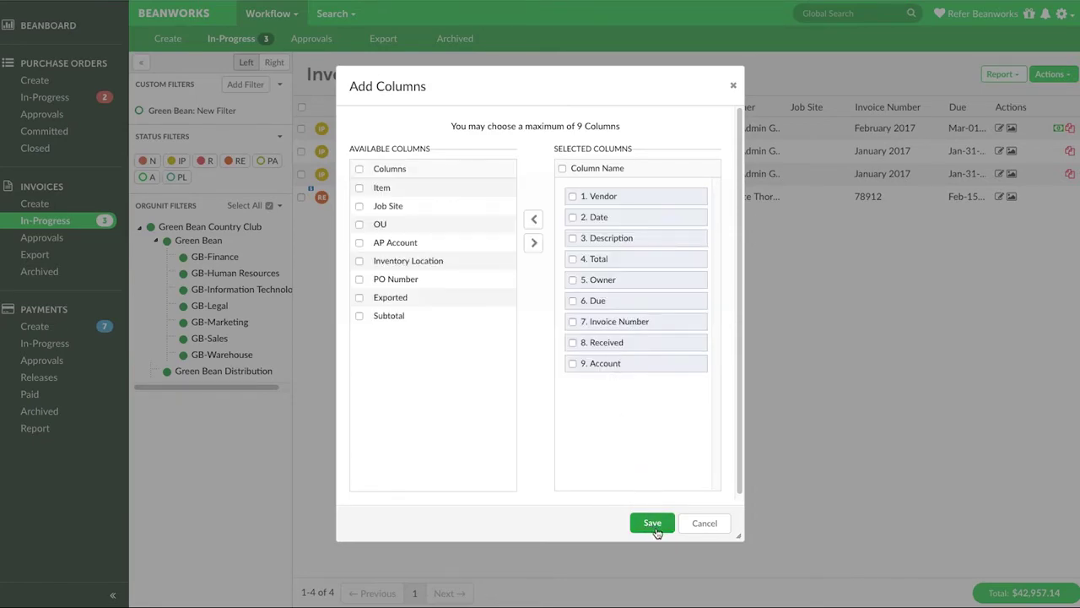
left_click(654, 529)
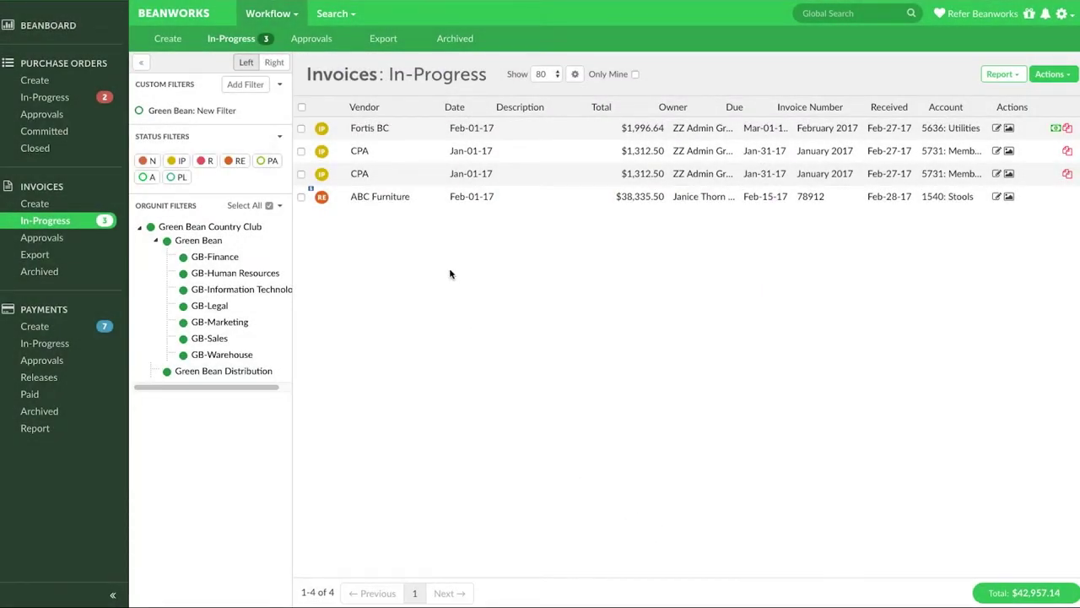
Step: Sort the invoices by Total, largest first, and show only invoices owned by me
left_click(382, 107)
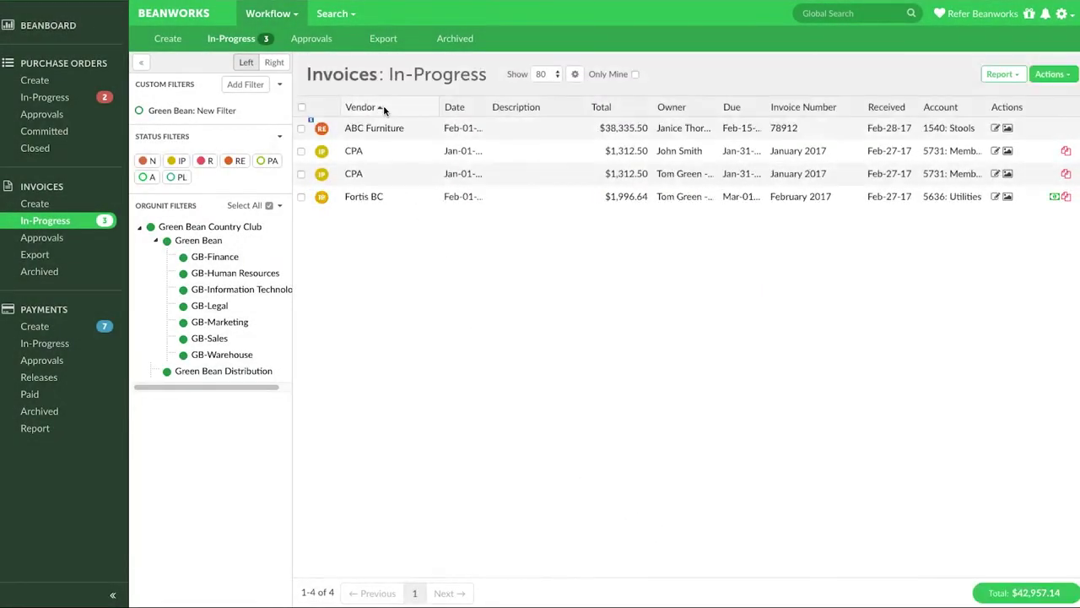
left_click(383, 106)
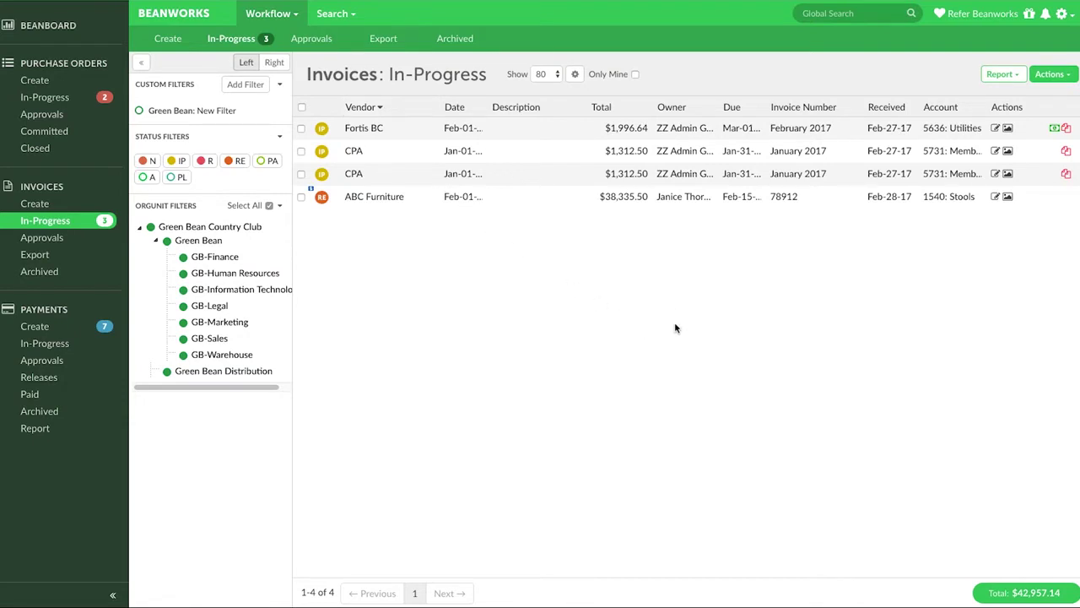
left_click(624, 114)
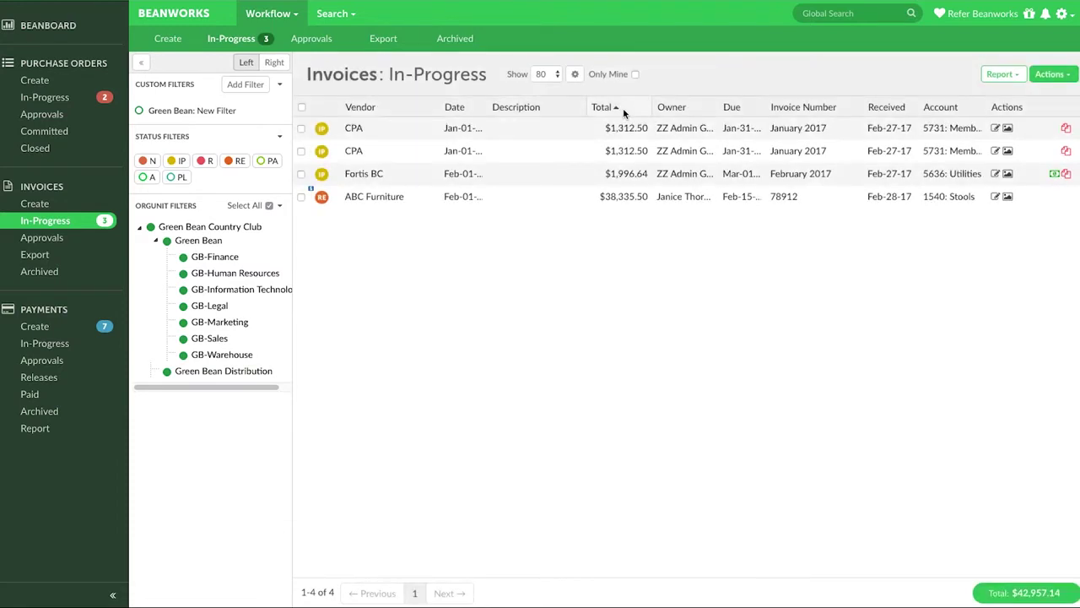
left_click(623, 108)
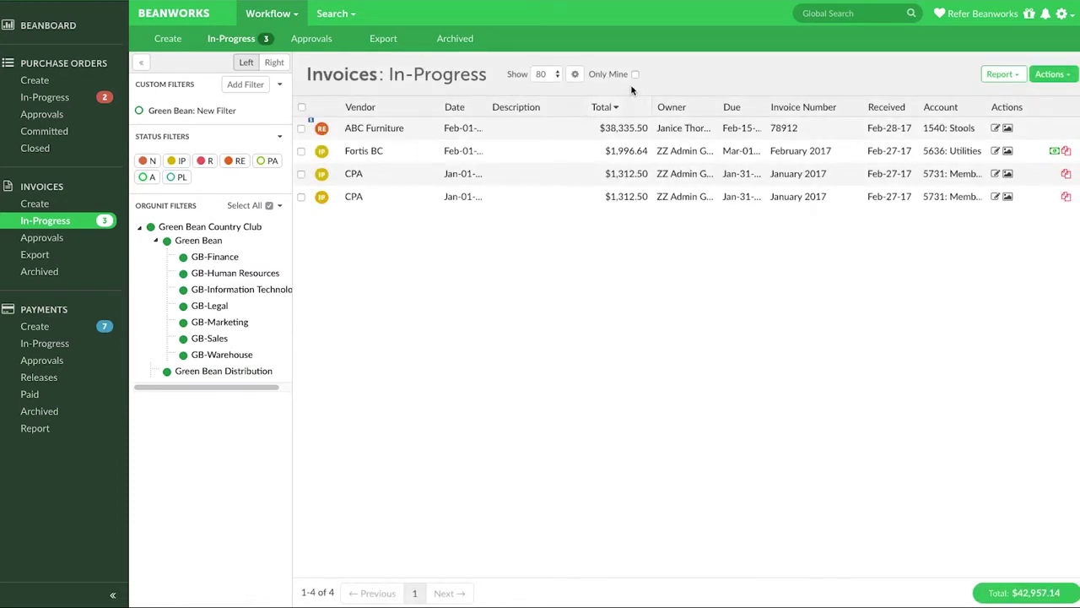
left_click(636, 74)
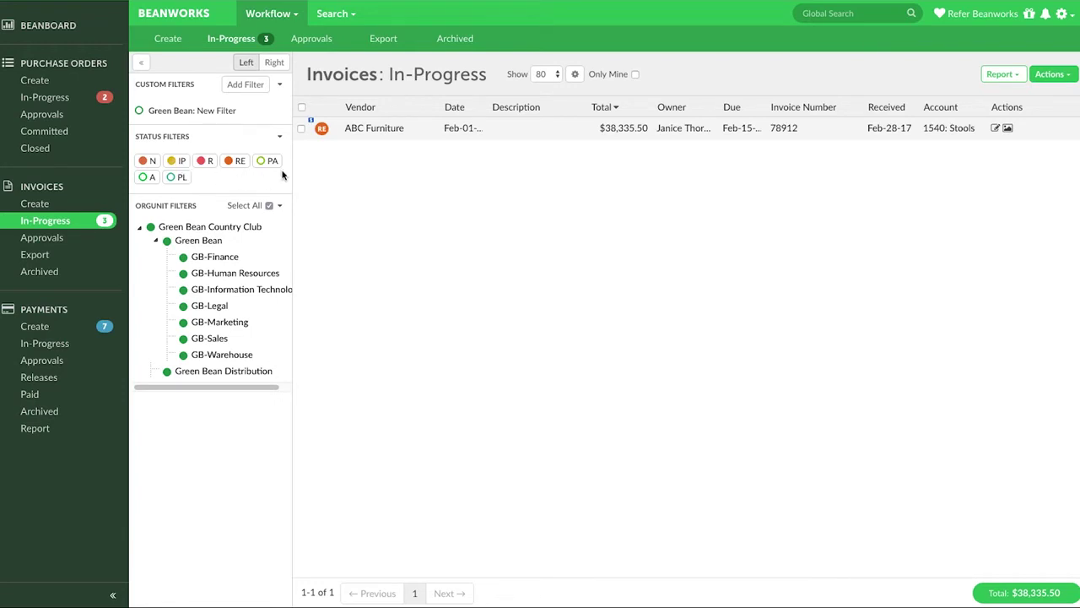
Step: Toggle the PA status filter on and back off, leaving all 14 invoices listed
left_click(263, 162)
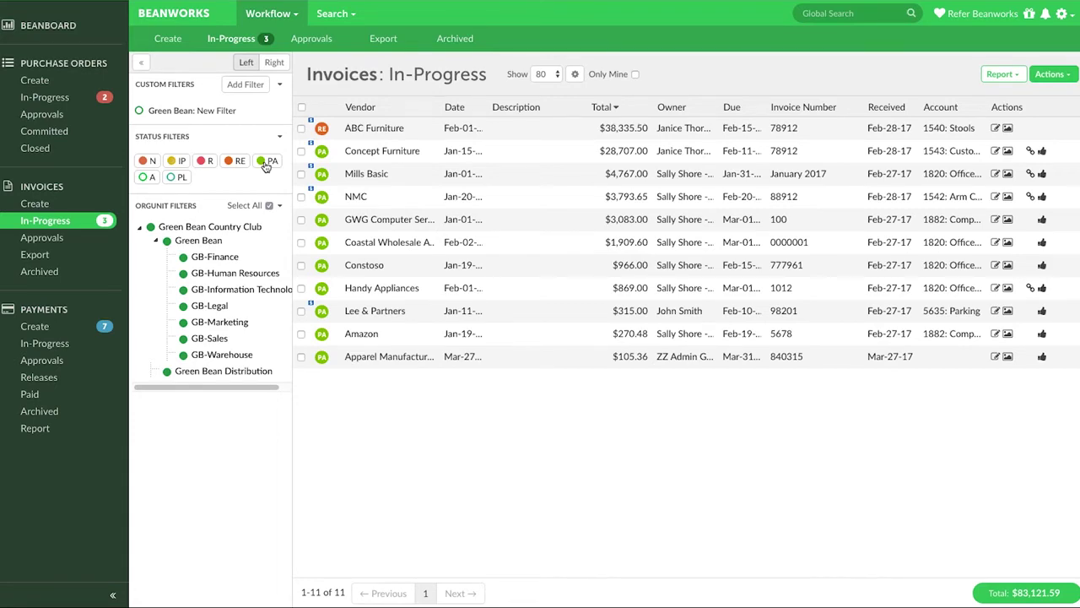
left_click(266, 163)
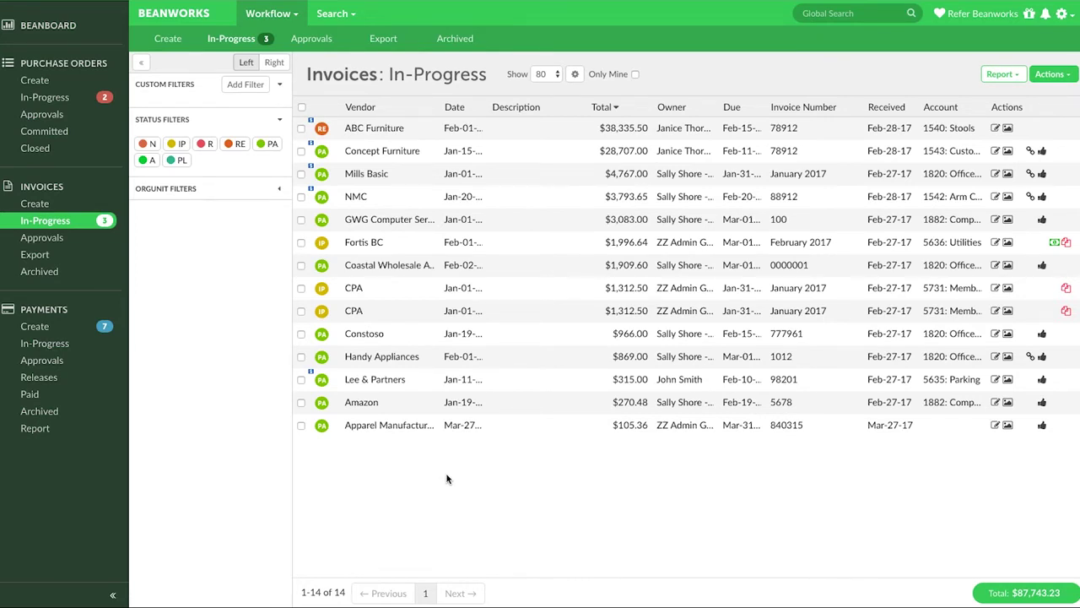
left_click(279, 189)
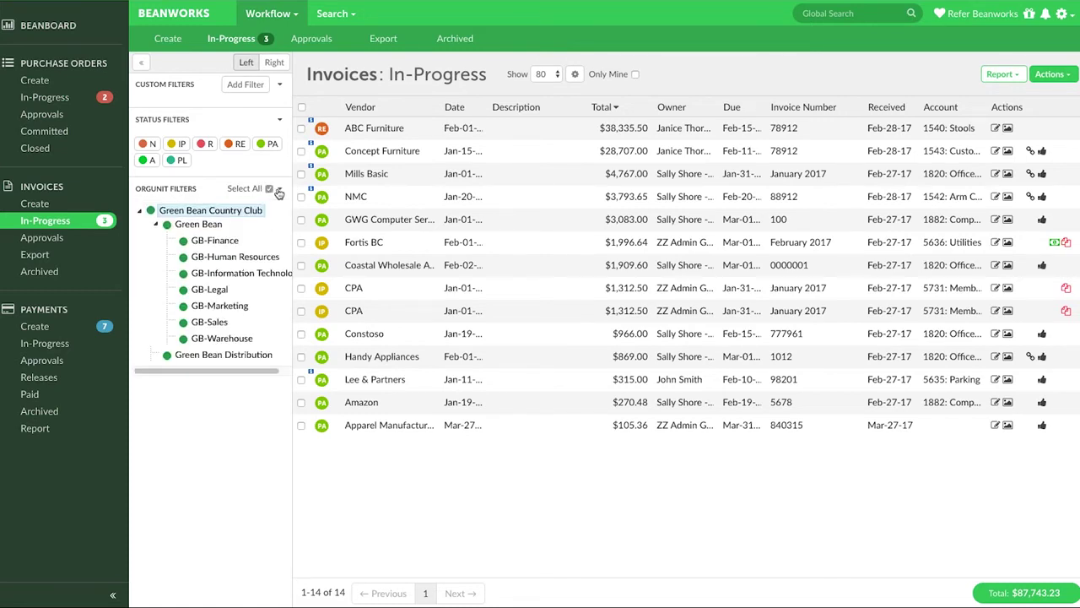
Step: Deselect all org units, try GB-Warehouse alone, then reselect all org units
left_click(271, 189)
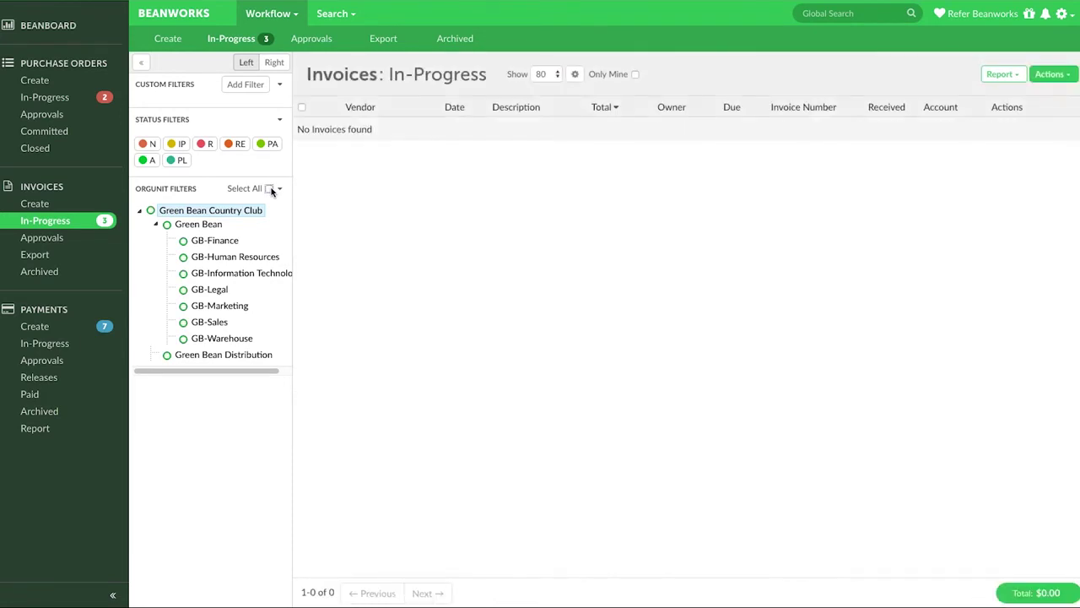
left_click(185, 339)
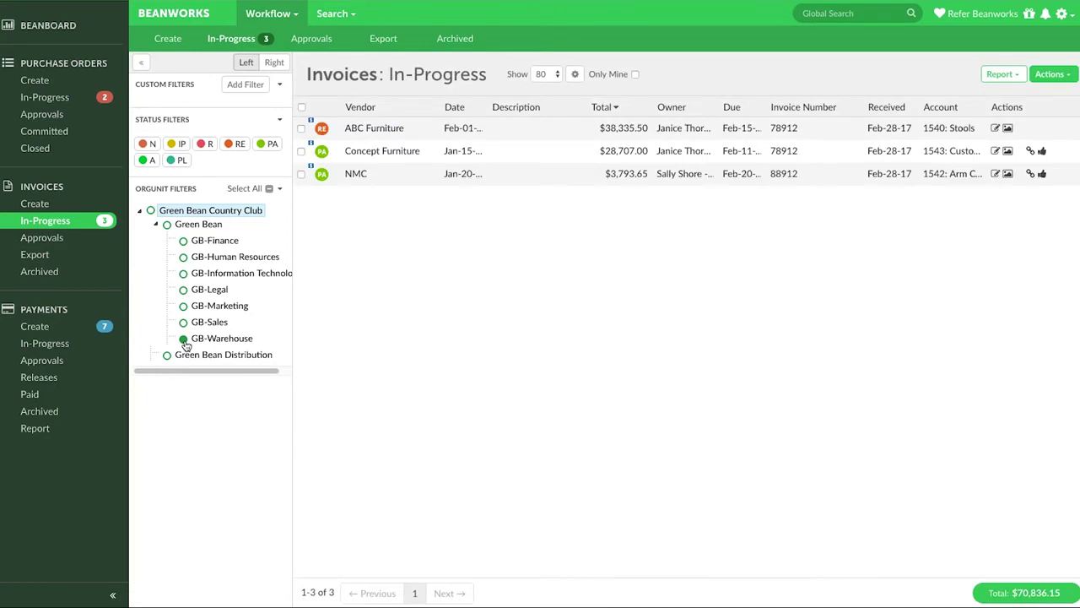
left_click(269, 189)
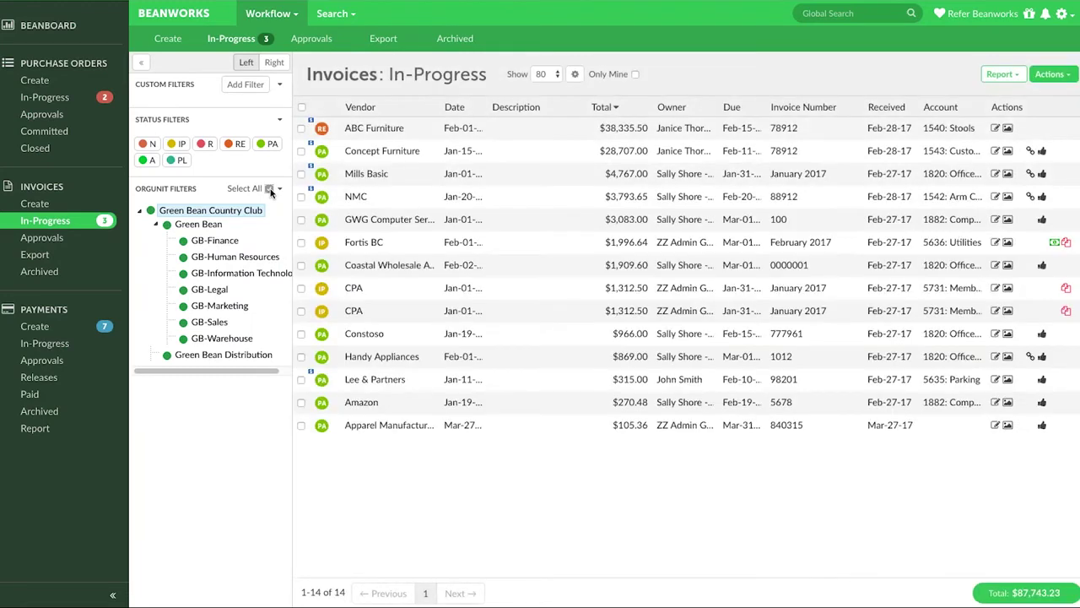
left_click(185, 339)
Step: Start a new custom filter for the Green Bean legal entity with Vendor and Amount criteria
left_click(258, 88)
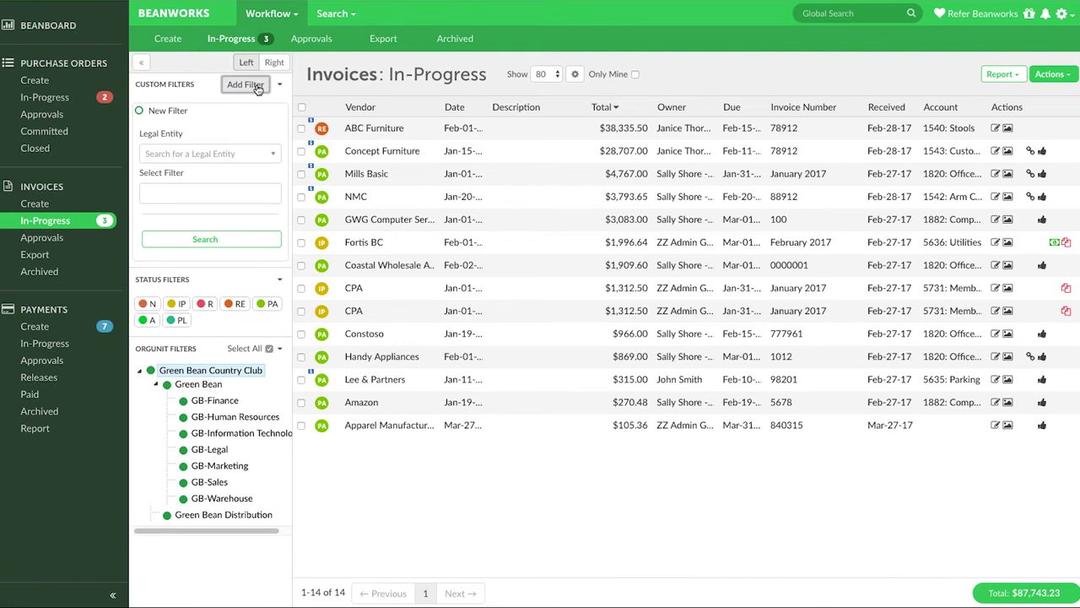
left_click(273, 155)
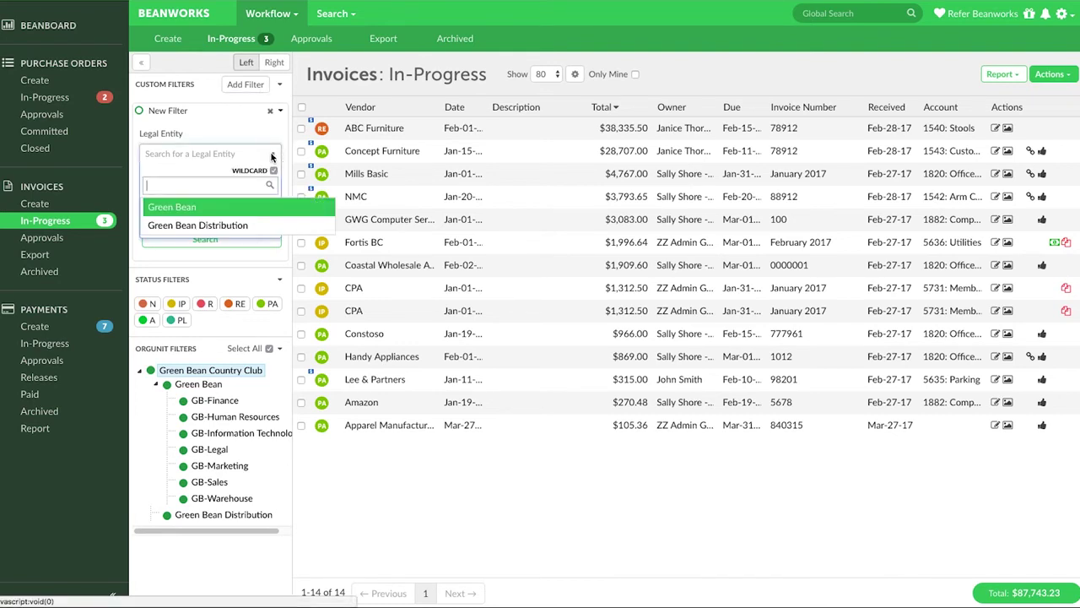
left_click(193, 216)
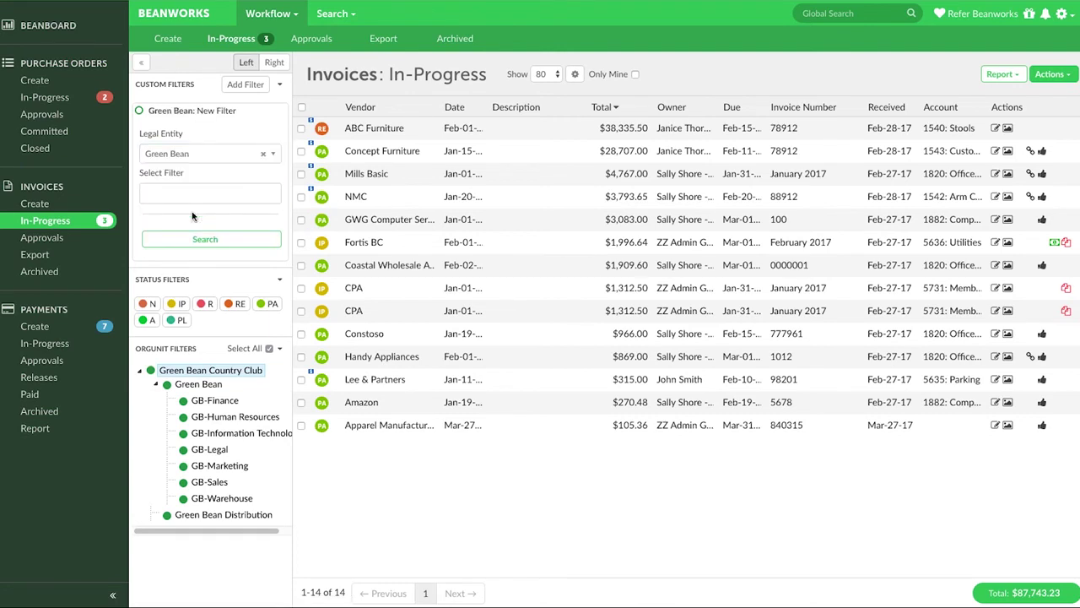
left_click(270, 193)
left_click_drag(332, 233, 329, 336)
left_click(186, 338)
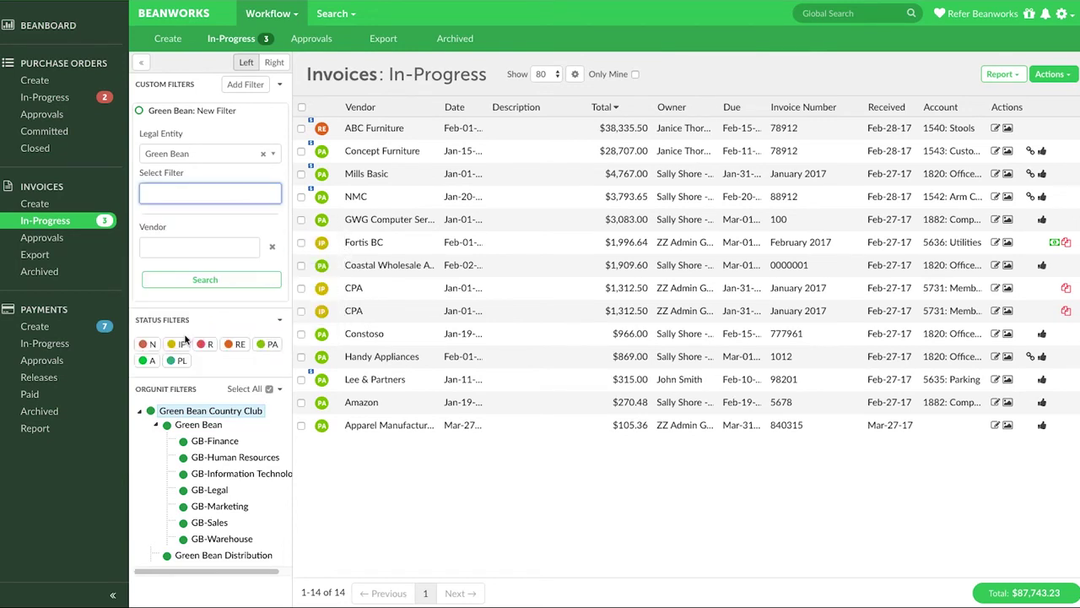
left_click(275, 198)
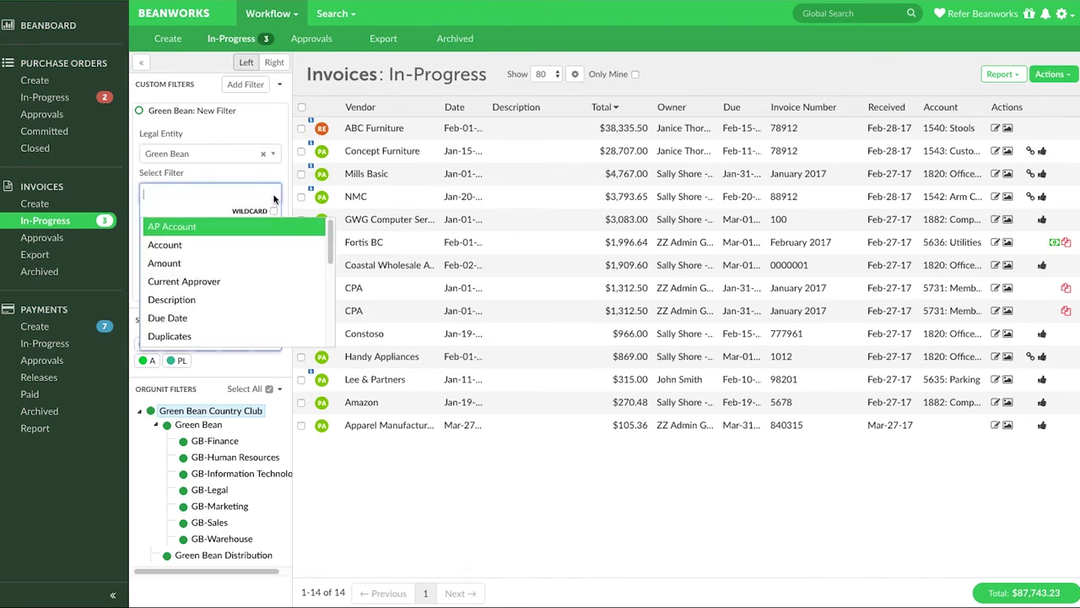
left_click(258, 263)
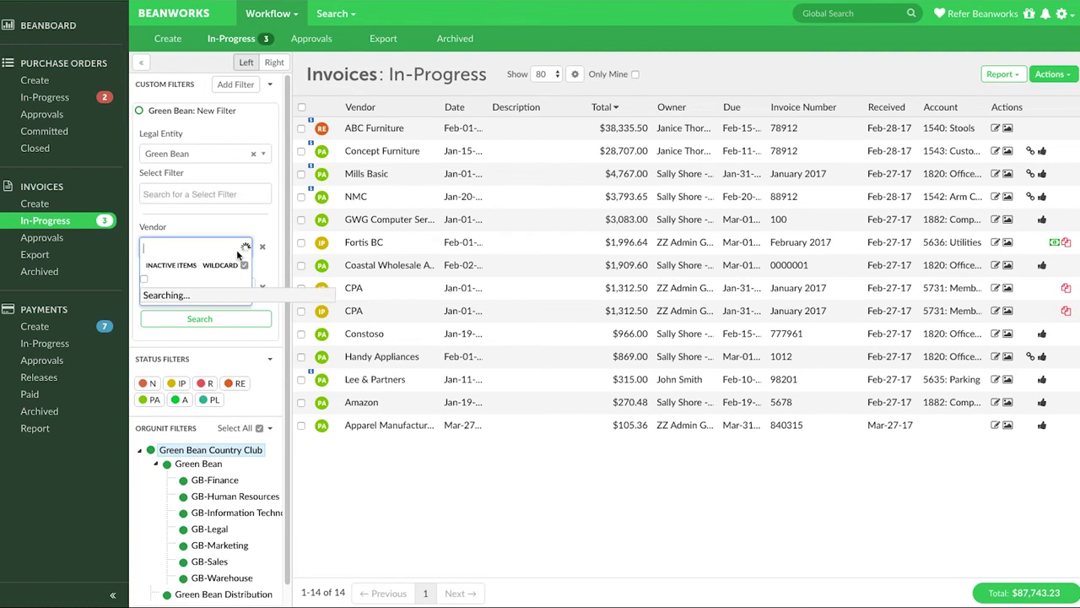
Step: Enter the vendors and an amount range of 50 to 50000, then run the search
left_click(177, 359)
type("50")
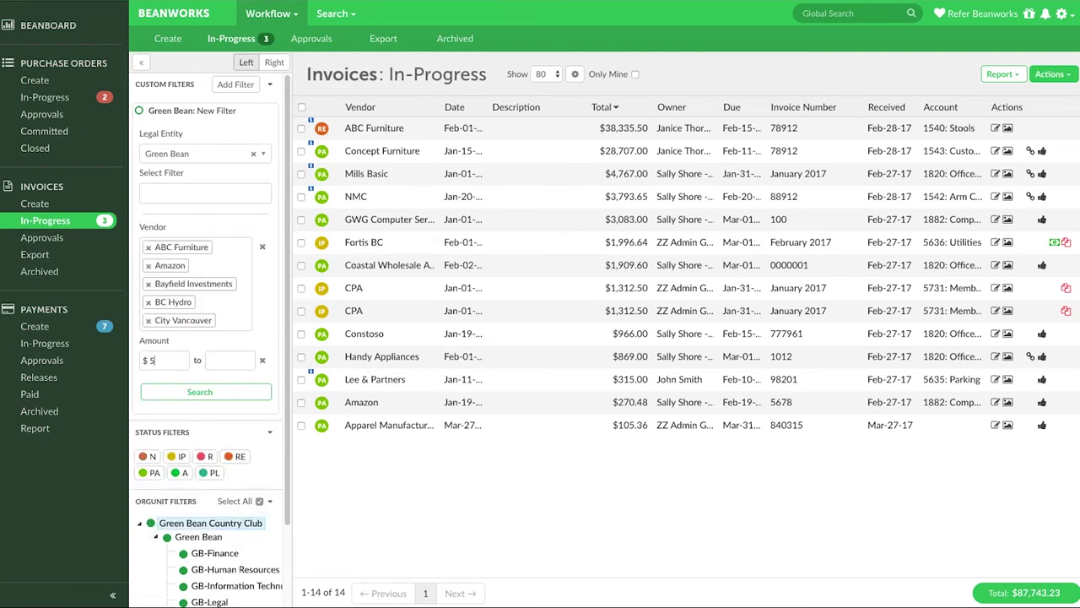
key("Tab")
type("50000")
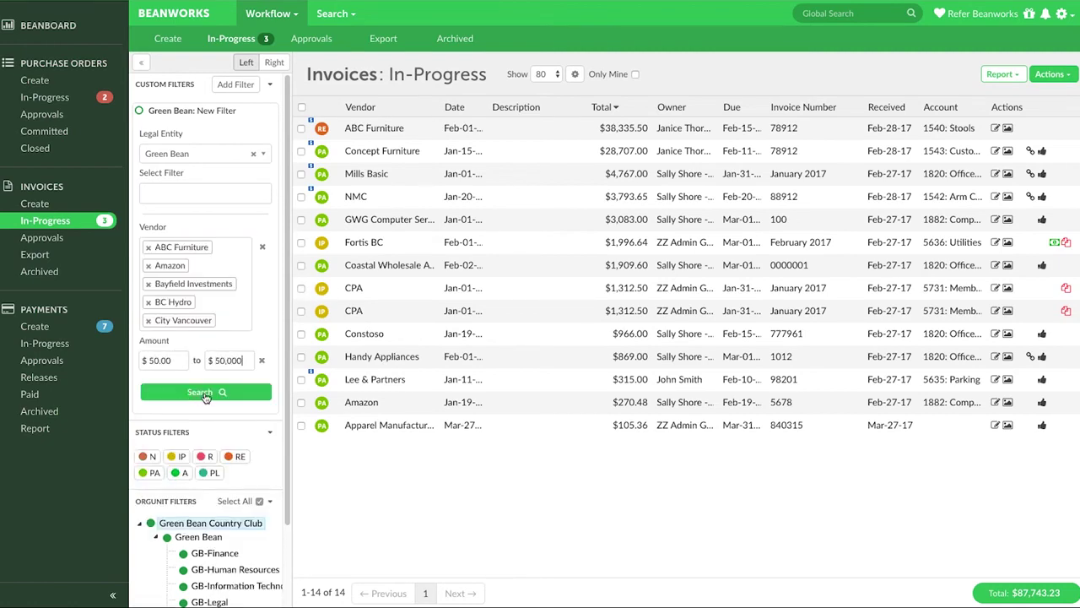
left_click(203, 392)
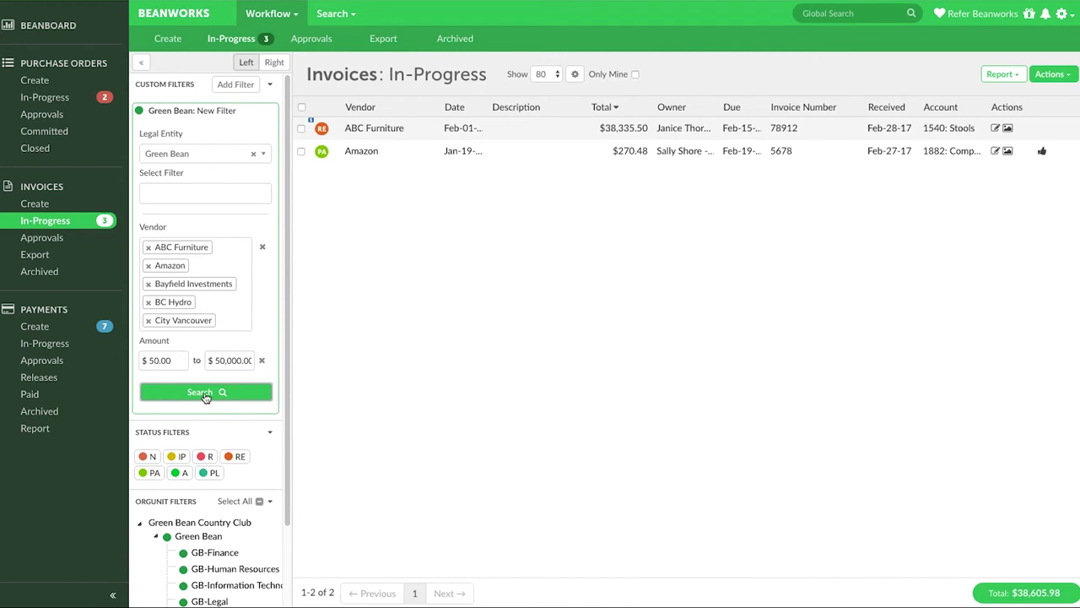
Step: Rename the custom filter to 'Custom Name' and apply the Green Bean: Custom Name filter
left_click(219, 112)
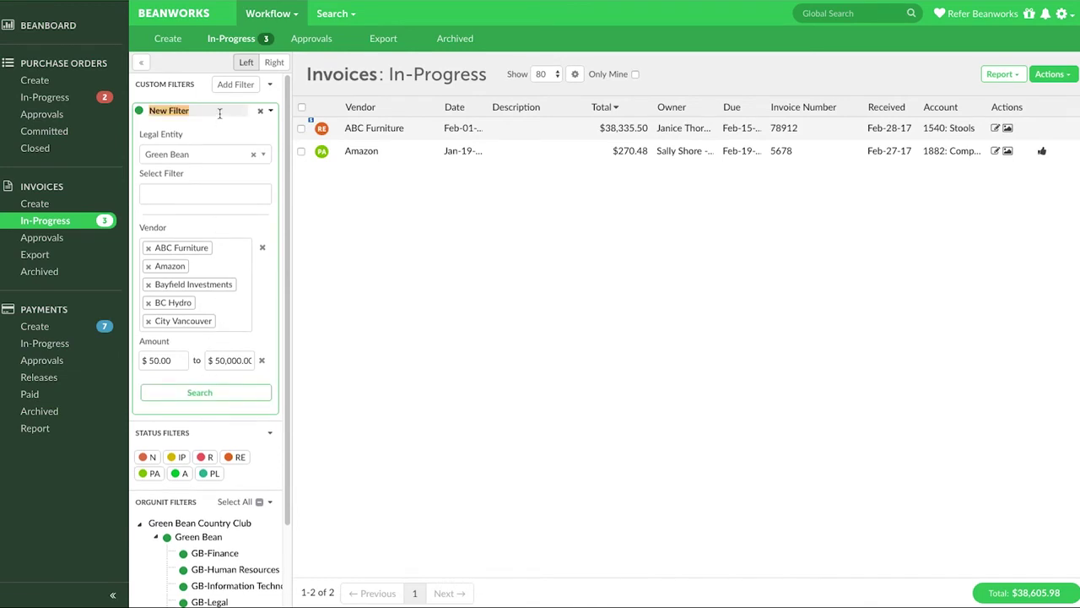
type("Custom Name")
left_click(237, 130)
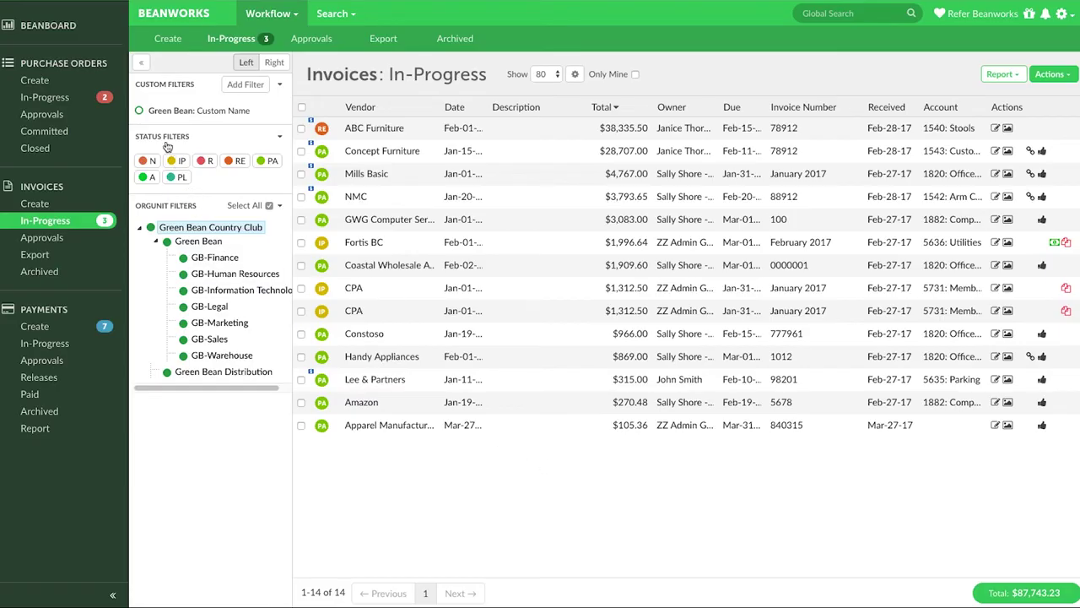
left_click(140, 114)
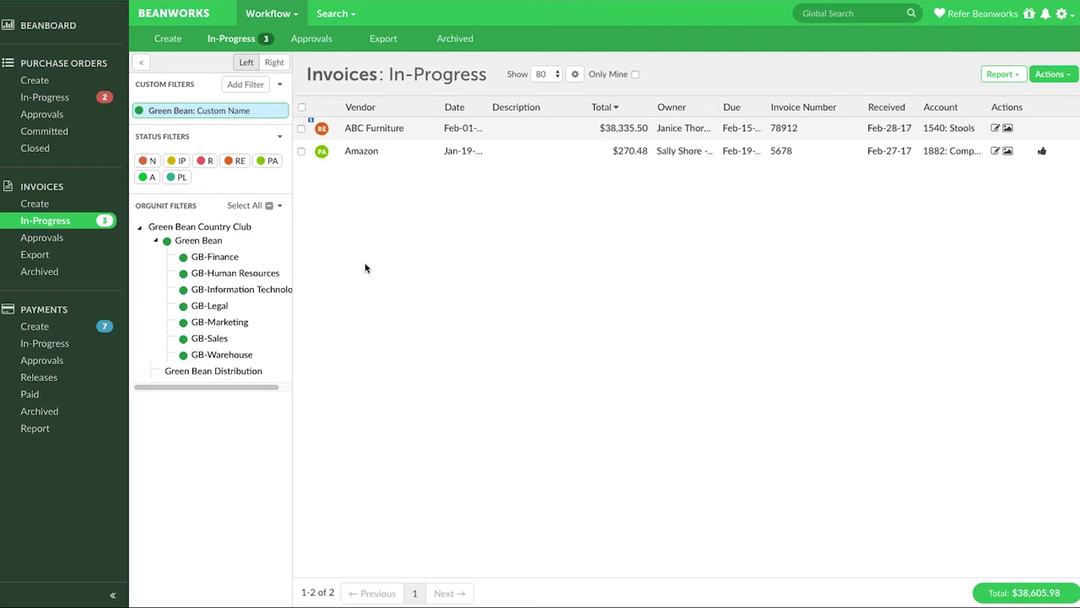
left_click(388, 41)
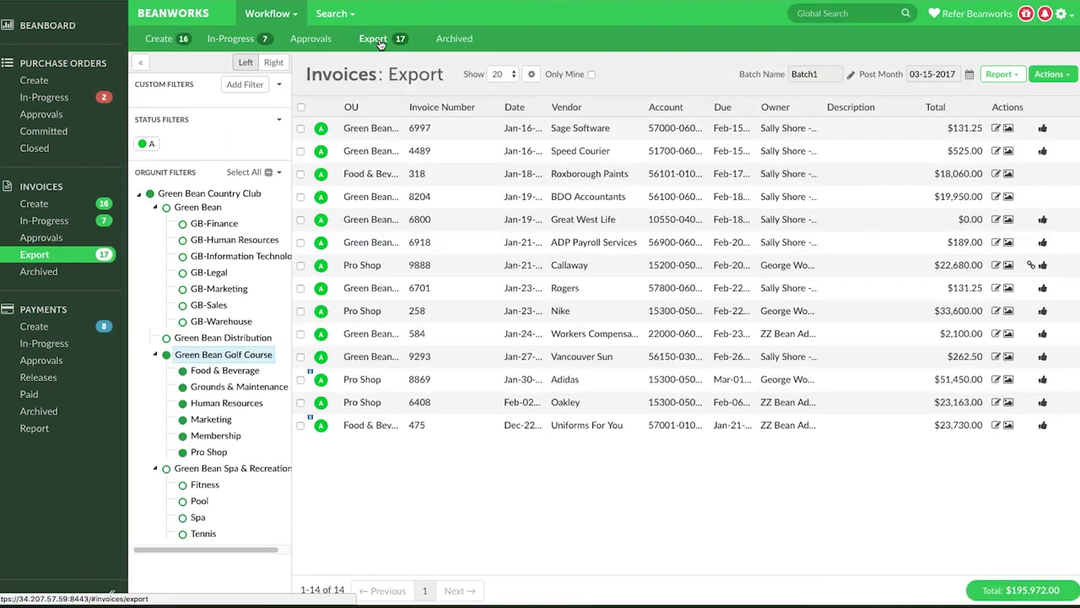